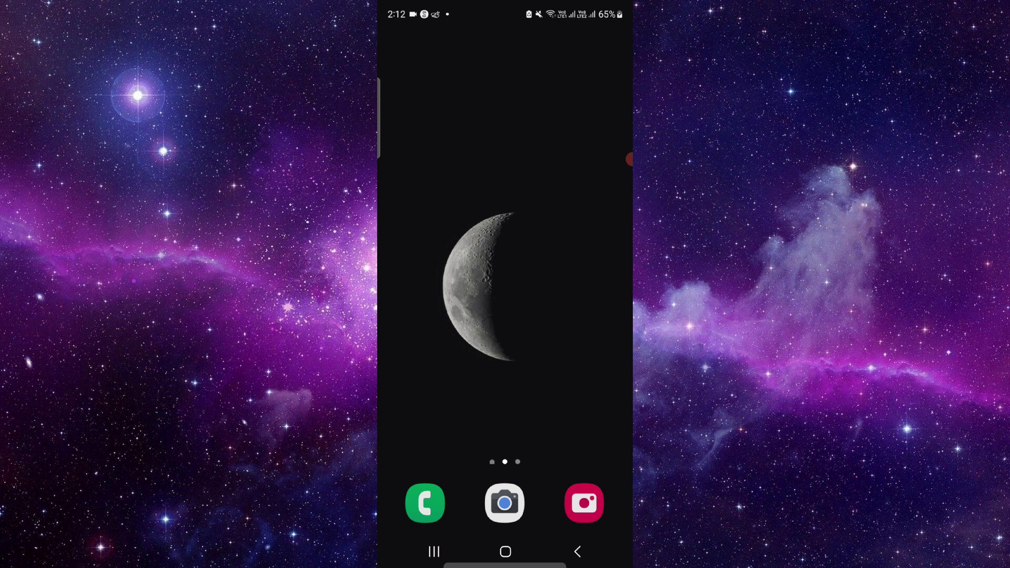
Find GetYourGuide in the app drawer and bring up its app options
{"action": "left_click_drag", "start_coordinate": [504, 355], "coordinate": [505, 158]}
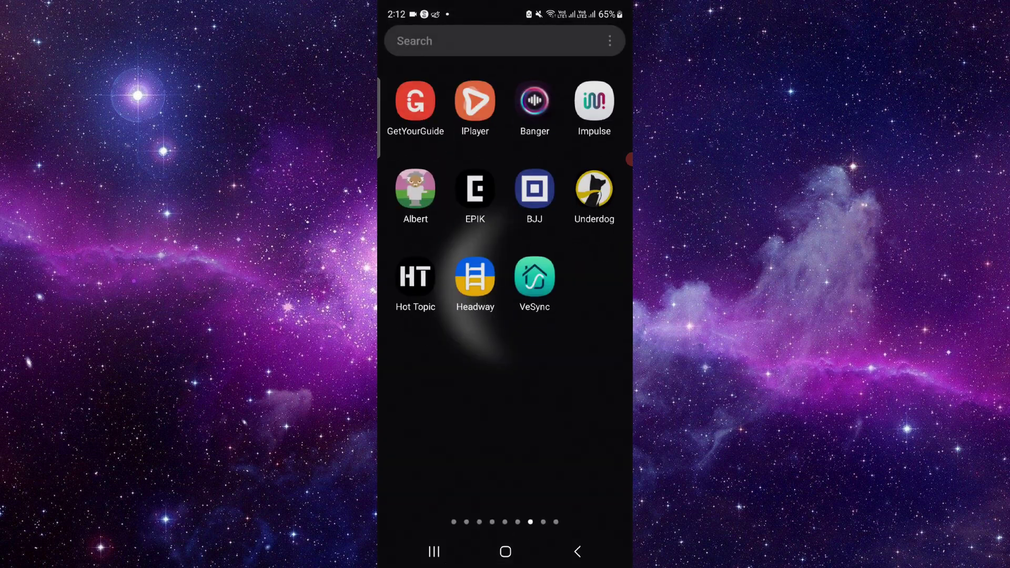
{"action": "left_click_drag", "start_coordinate": [442, 237], "coordinate": [553, 238]}
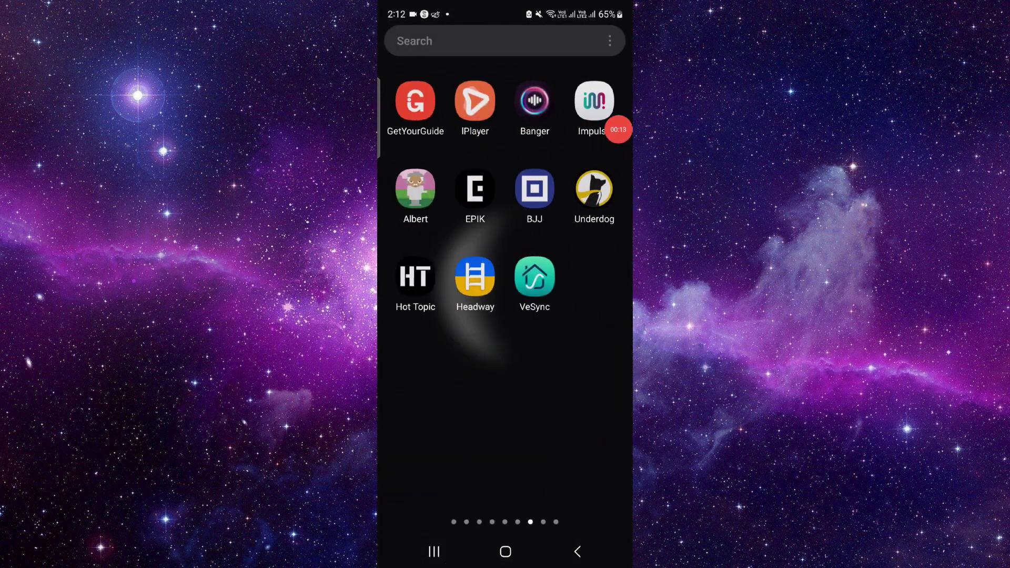
{"action": "left_click", "coordinate": [415, 101]}
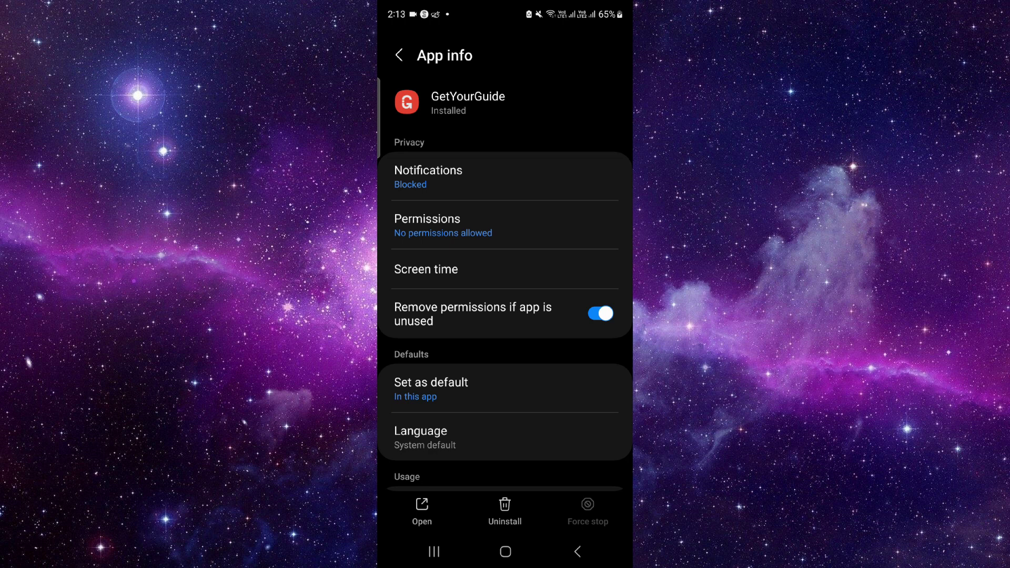
{"action": "scroll", "coordinate": [505, 315], "scroll_direction": "down", "scroll_amount": 5}
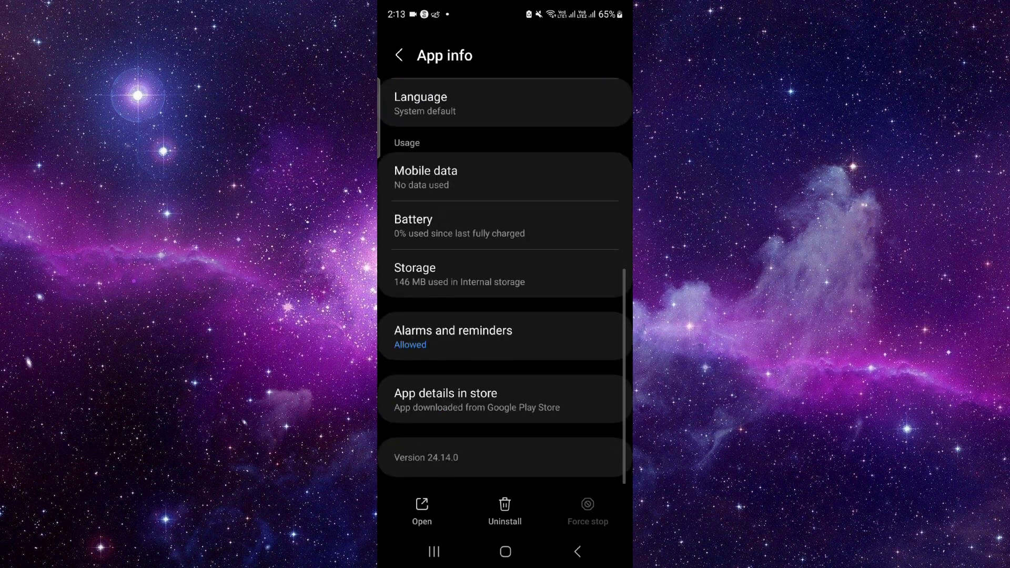
From GetYourGuide's Play Store listing, cancel the uninstall prompt and return to the home screen
{"action": "left_click", "coordinate": [505, 399]}
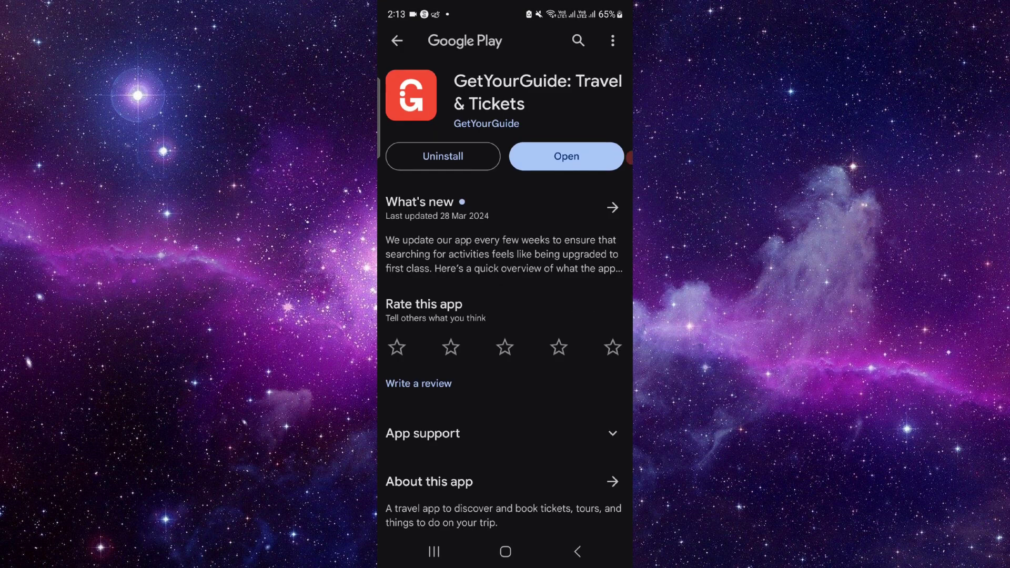
{"action": "left_click", "coordinate": [442, 156]}
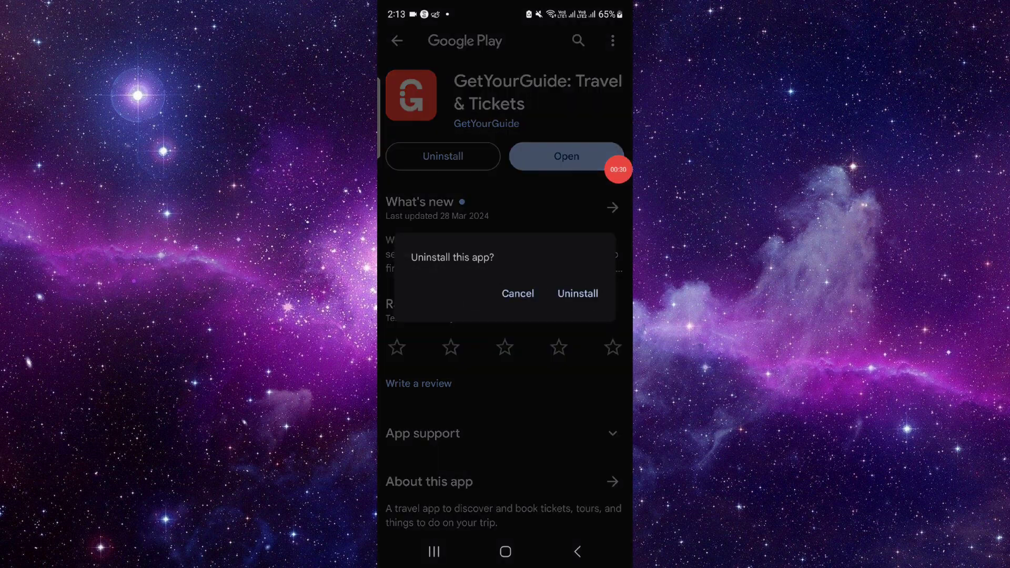
{"action": "left_click", "coordinate": [517, 293]}
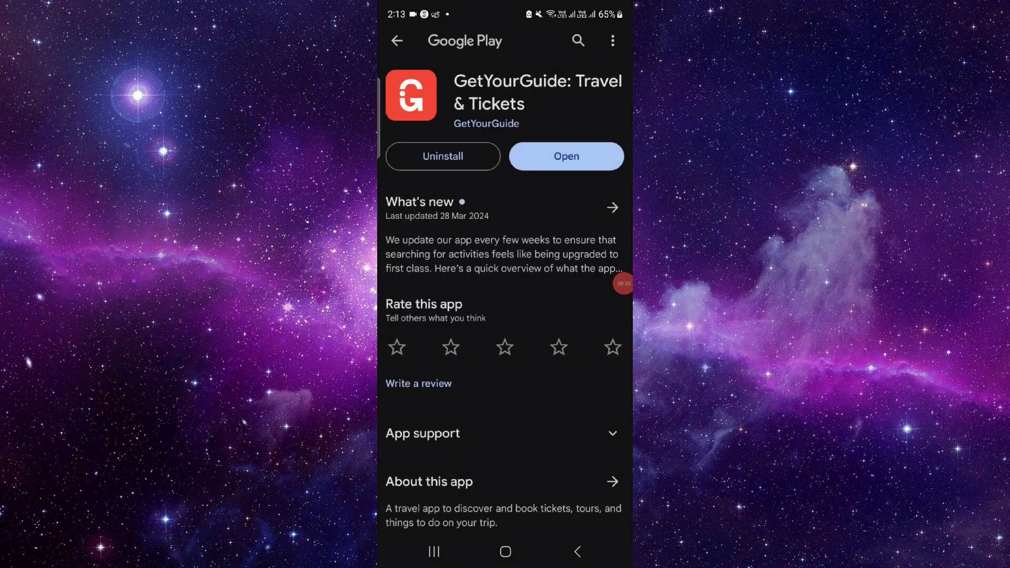
{"action": "left_click", "coordinate": [504, 551]}
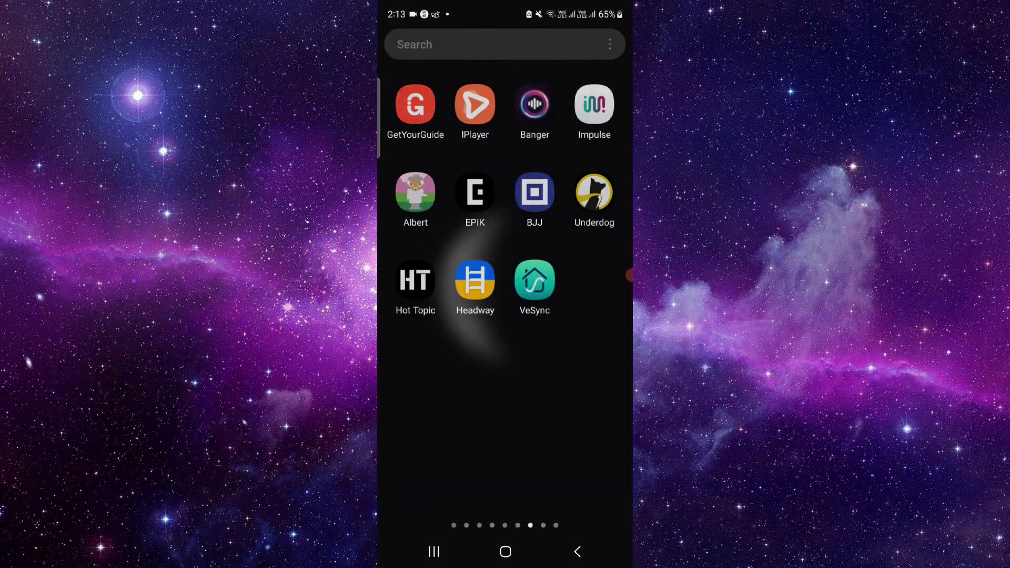
{"action": "key", "text": "Escape"}
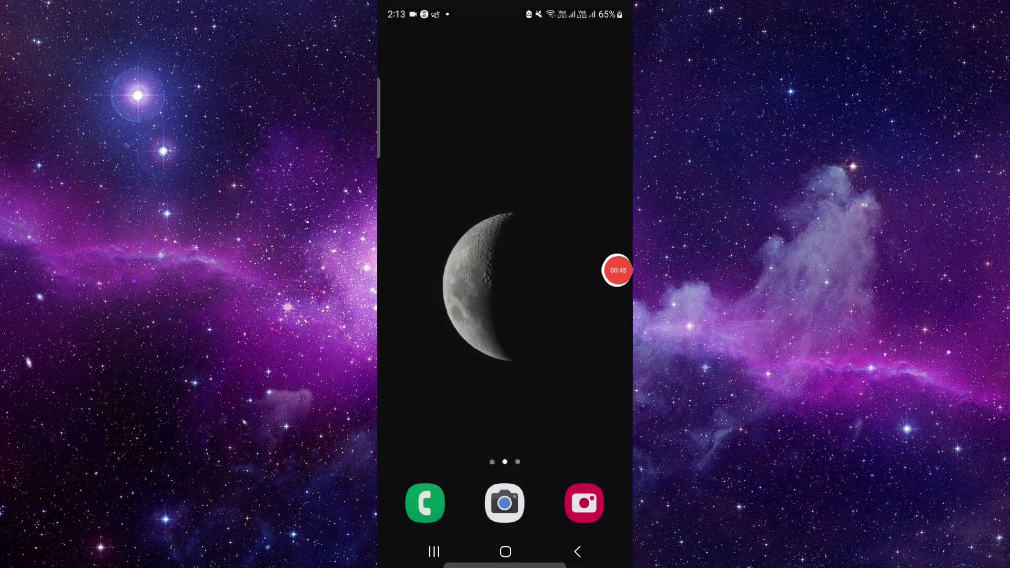